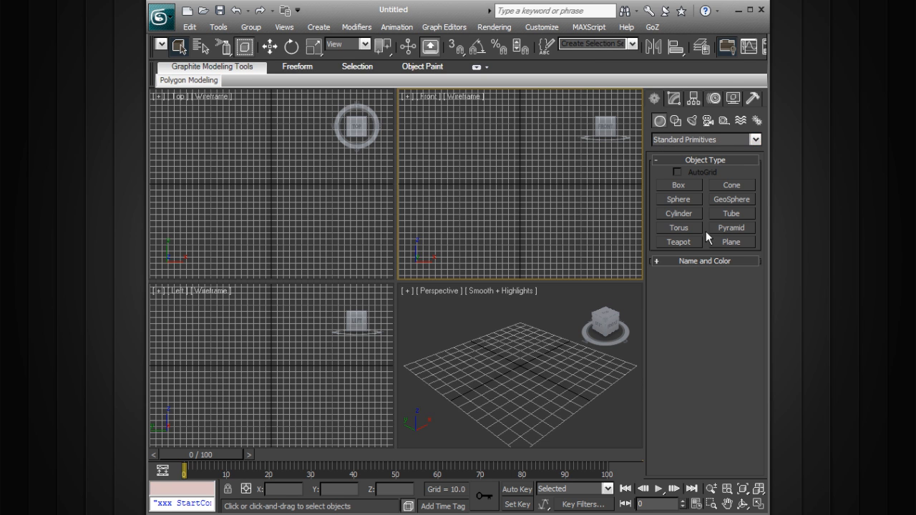
- Draw a torus centred on the grid in the Perspective viewport, with Radius 1 about 72 and Radius 2 about 16
click(681, 228)
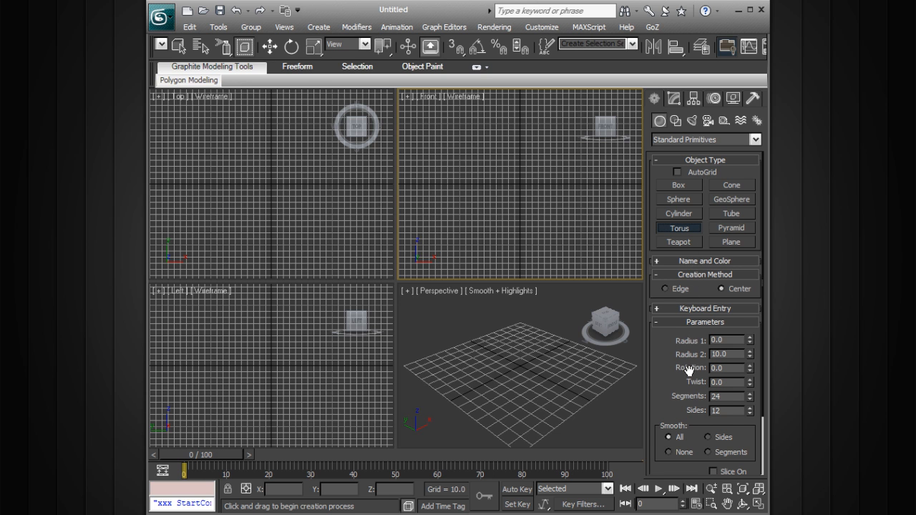
click(716, 309)
scroll(680, 347, down, 1)
scroll(680, 347, down, 4)
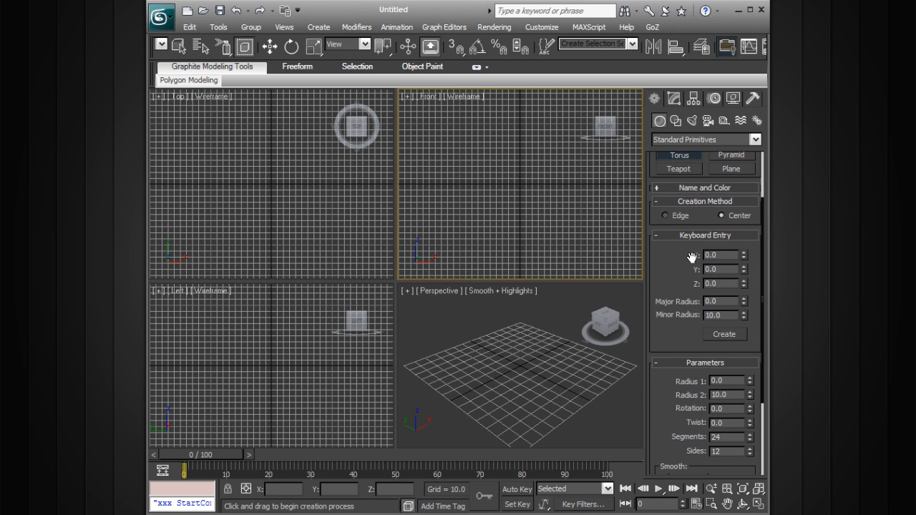
scroll(680, 340, down, 7)
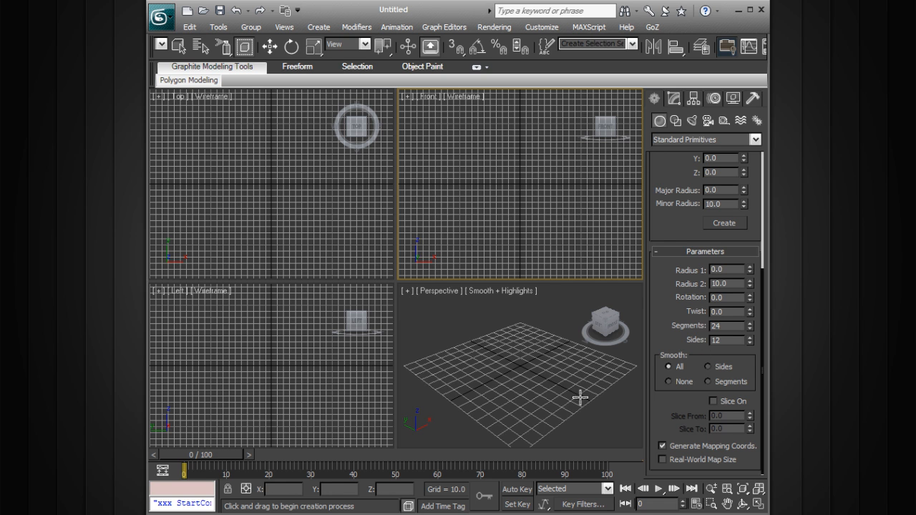
scroll(680, 225, up, 5)
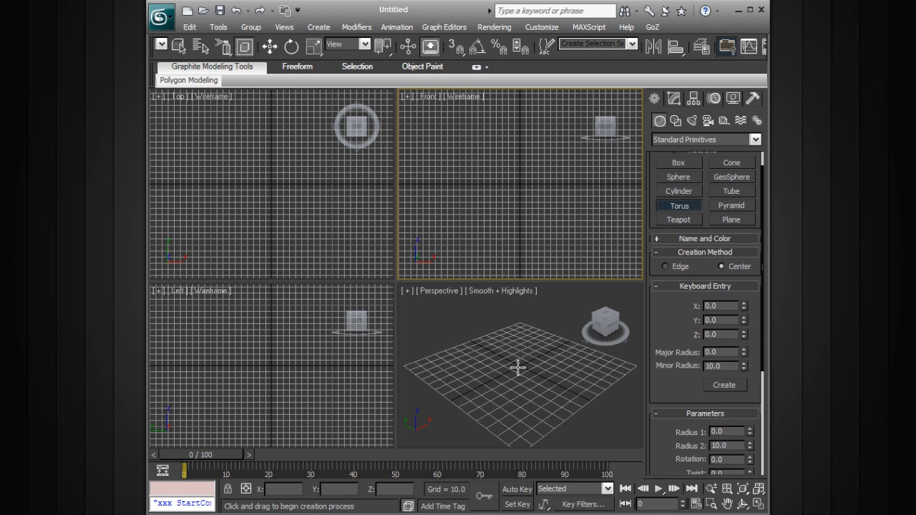
drag(519, 366, 619, 378)
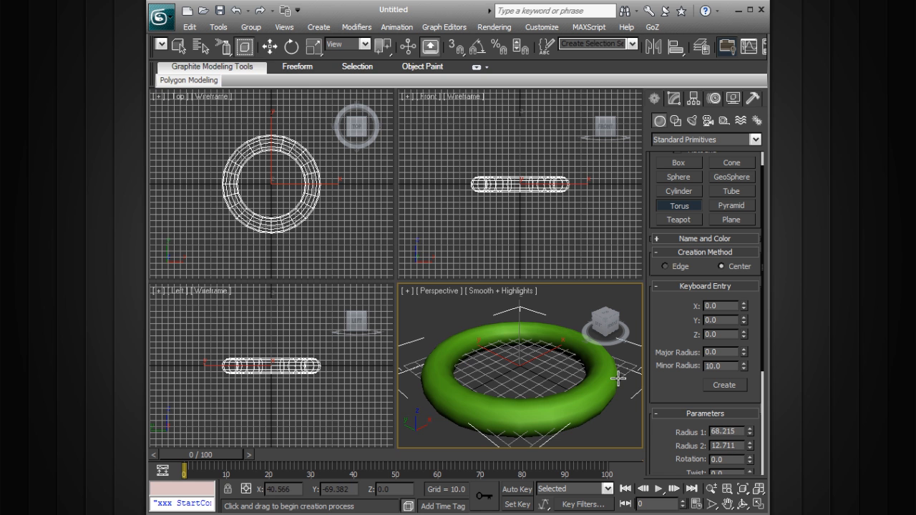
drag(618, 378, 627, 379)
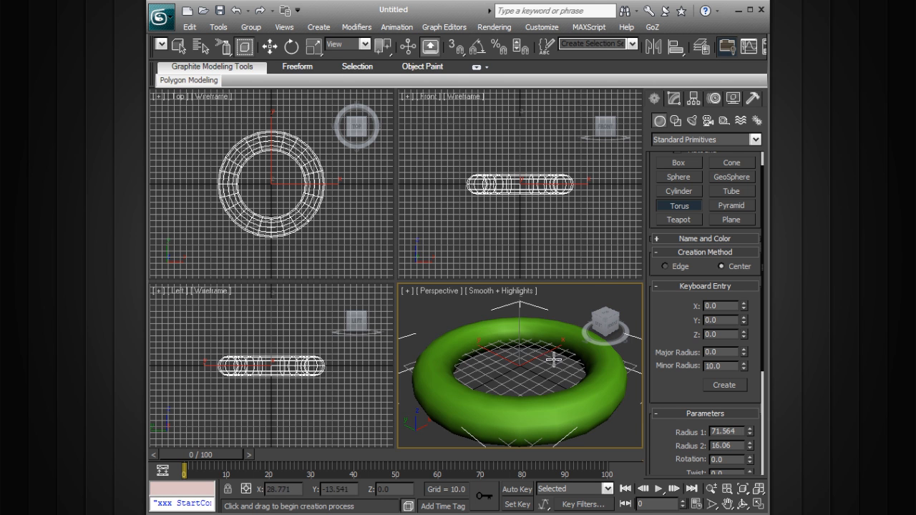
- Draw a cylinder in the middle of the torus, about 20 in radius and 53 in height
click(680, 191)
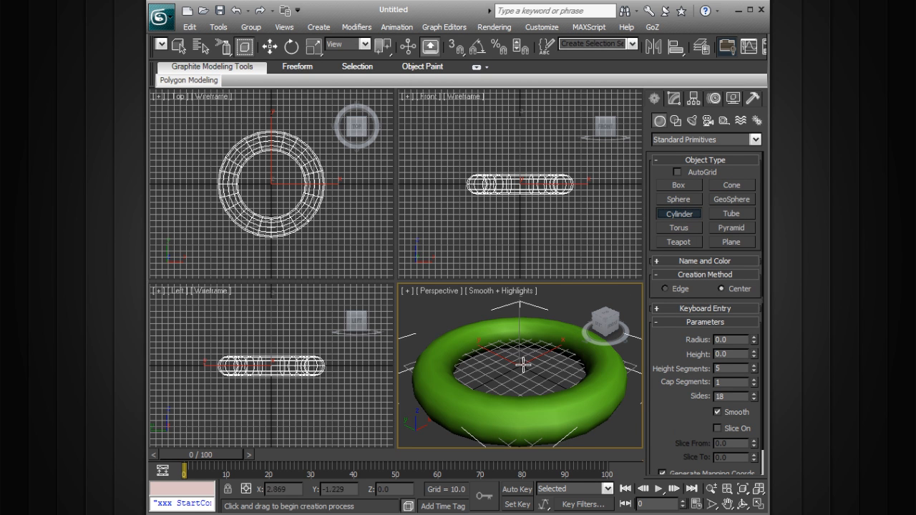
drag(521, 365, 544, 367)
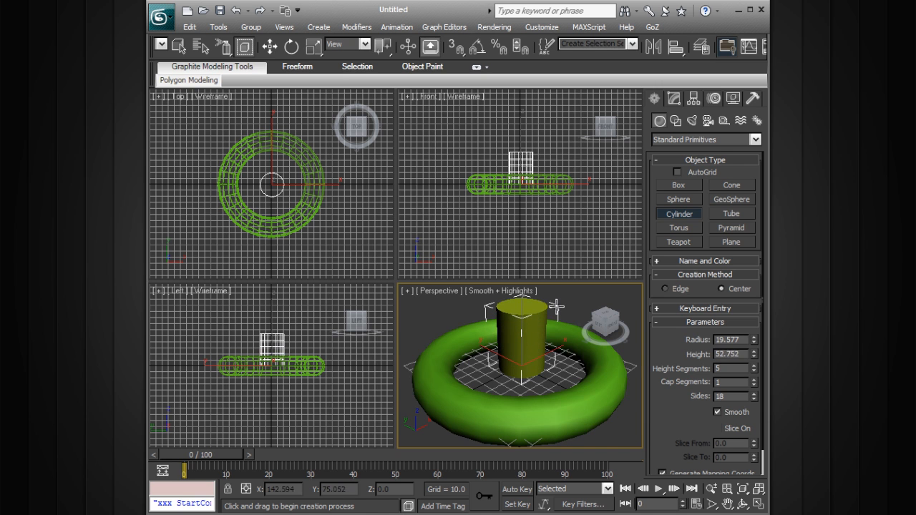
click(557, 306)
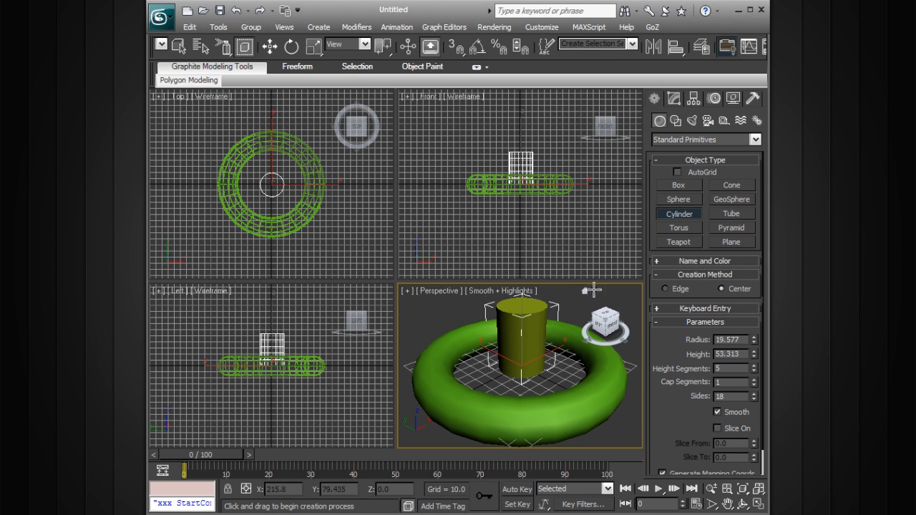
right_click(546, 396)
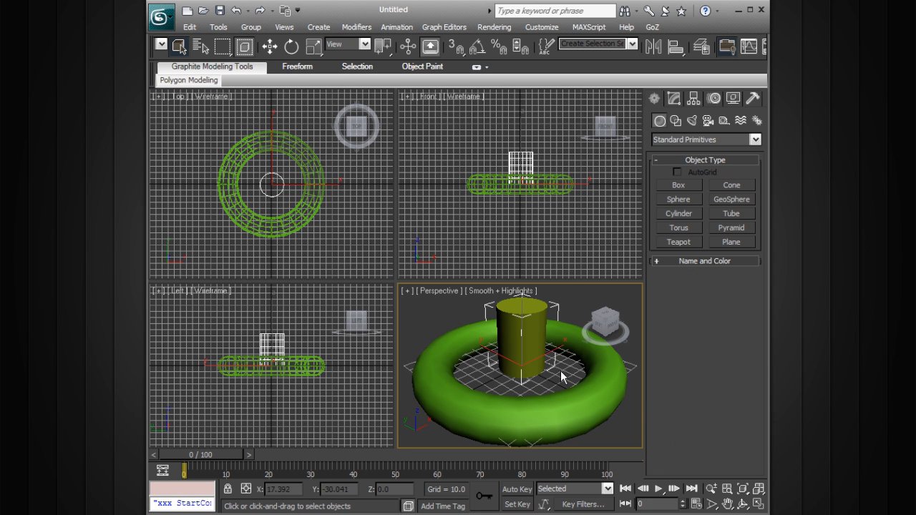
- Modify the cylinder to radius 20.164, height 47.982, 6 height segments, 3 cap segments and 16 sides
alt+middle_drag(557, 363, 587, 396)
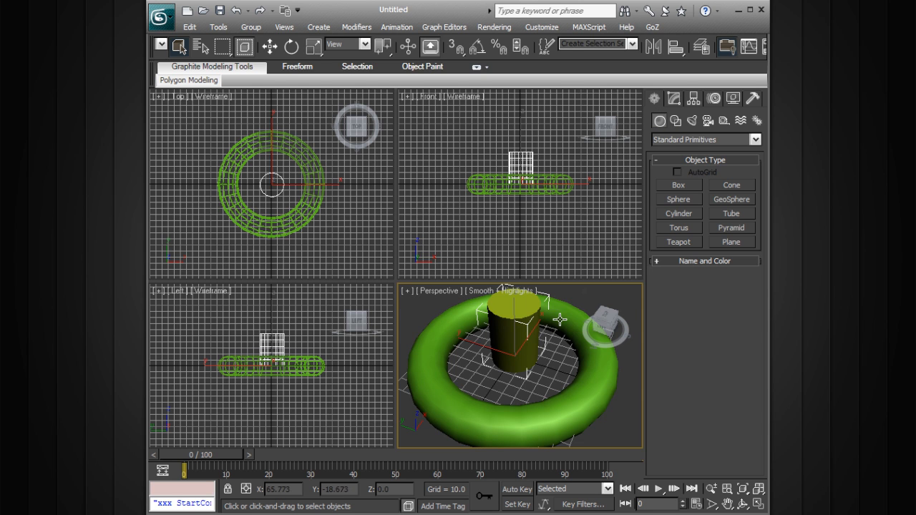
click(674, 102)
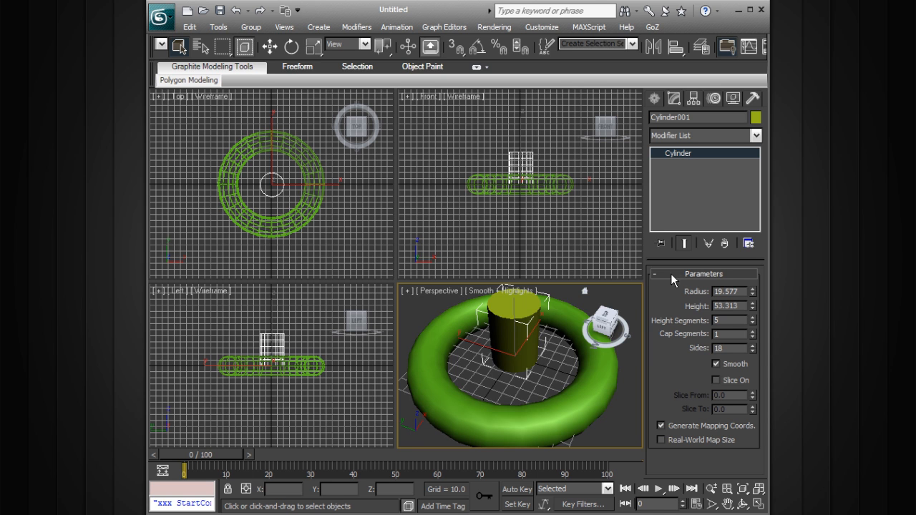
click(624, 377)
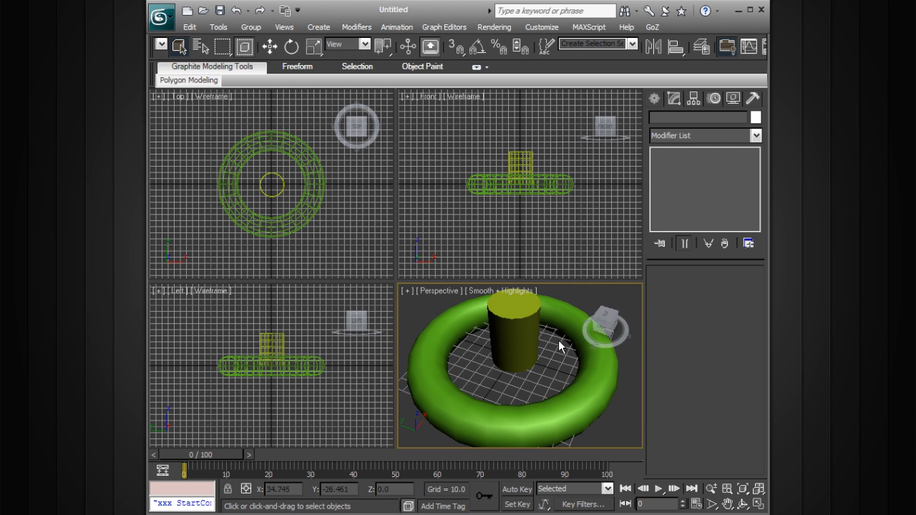
click(524, 337)
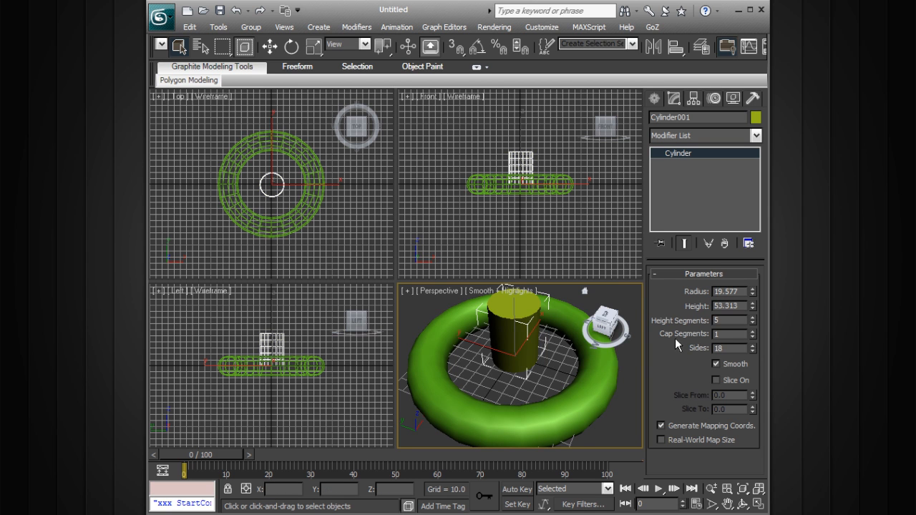
mouse_move(752, 298)
mouse_down()
mouse_move(752, 312)
mouse_move(753, 289)
mouse_move(753, 310)
mouse_up()
click(752, 319)
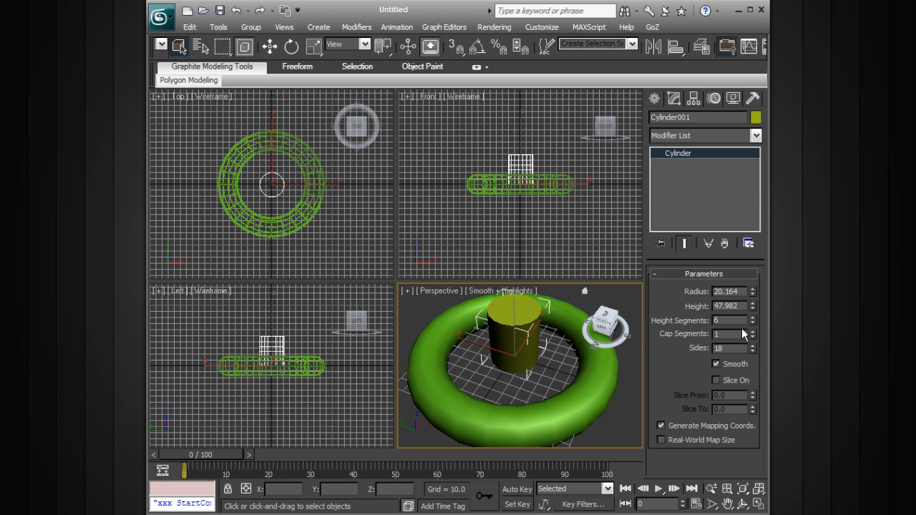
click(753, 331)
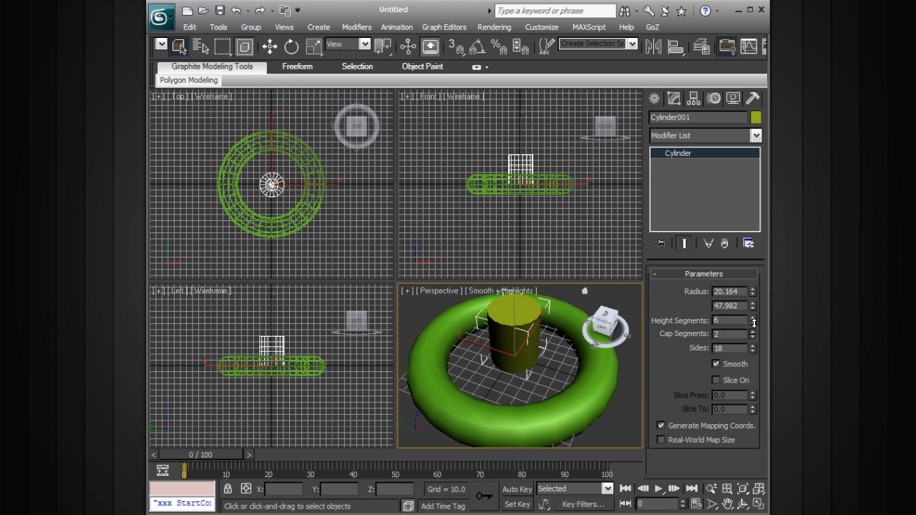
click(753, 330)
mouse_move(752, 349)
mouse_down()
mouse_move(752, 373)
mouse_move(752, 361)
mouse_up()
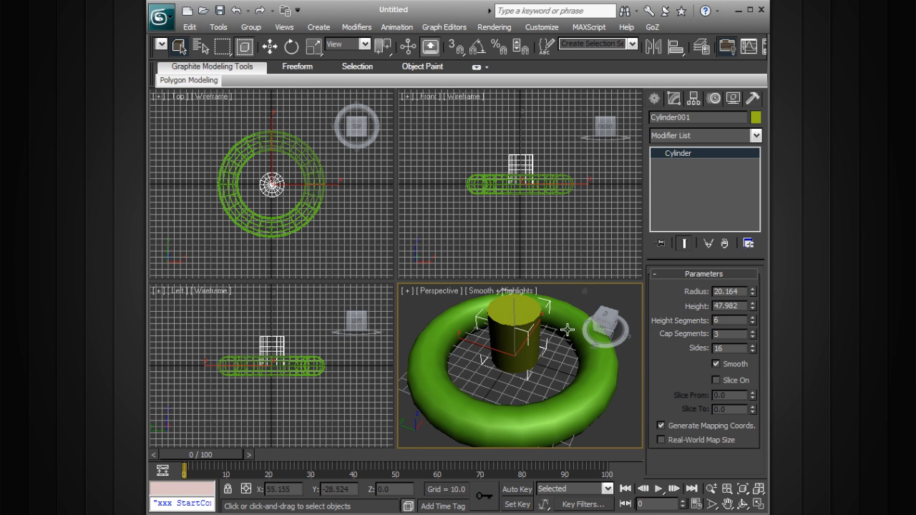
- Modify the torus to Radius 1 29.806, Radius 2 10.599, rotation -3, twist -6.5, 22 segments and 17 sides
click(568, 319)
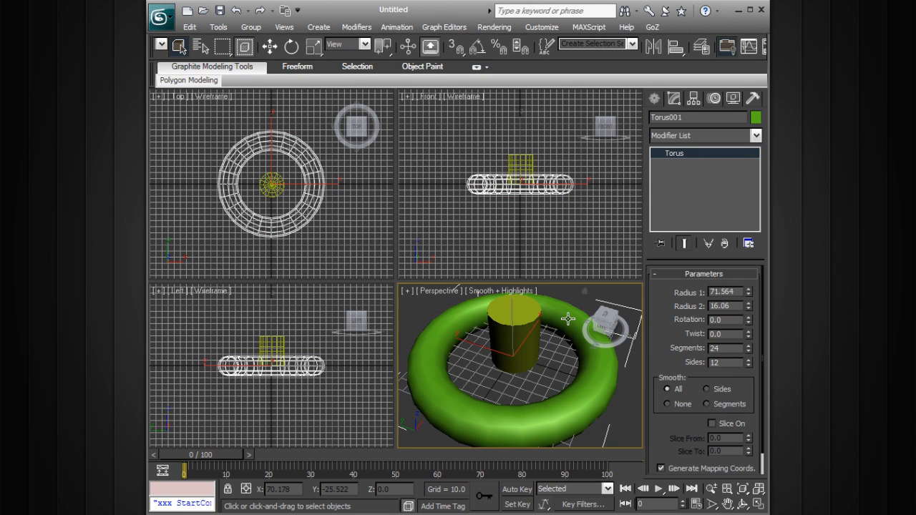
drag(748, 297, 748, 354)
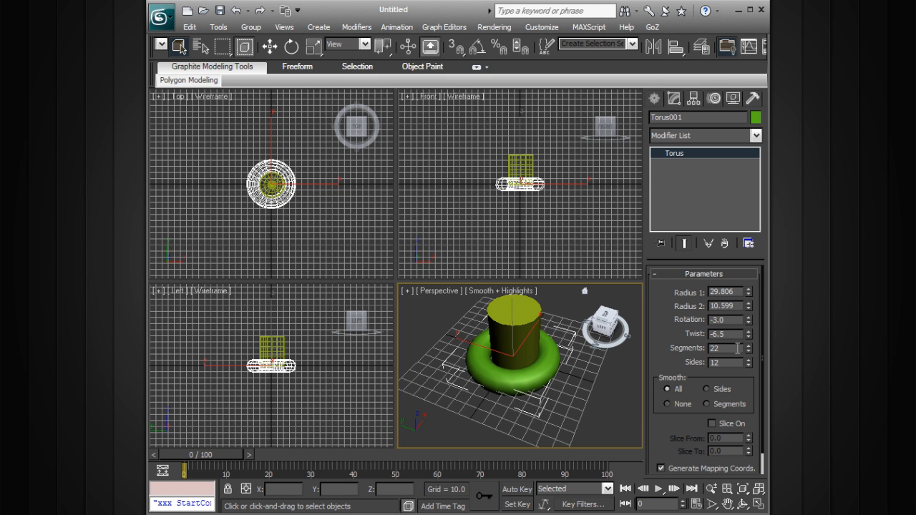
drag(750, 364, 741, 326)
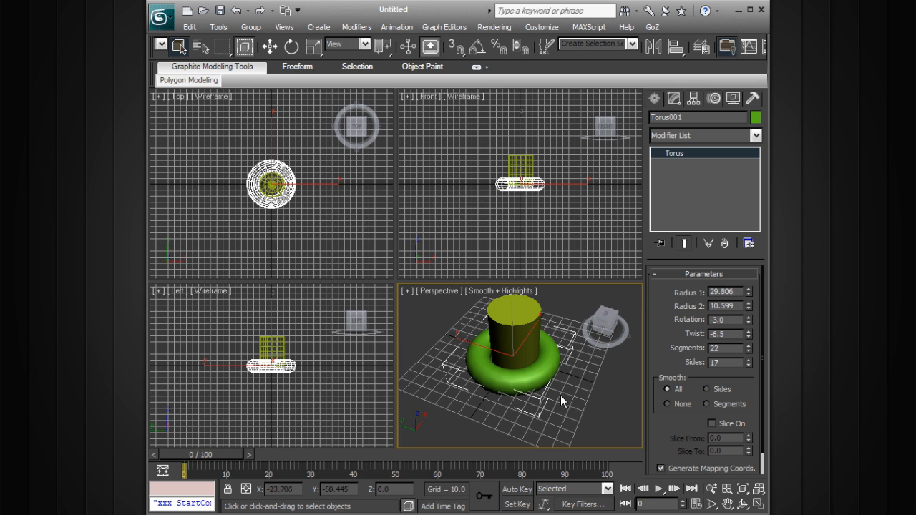
click(578, 370)
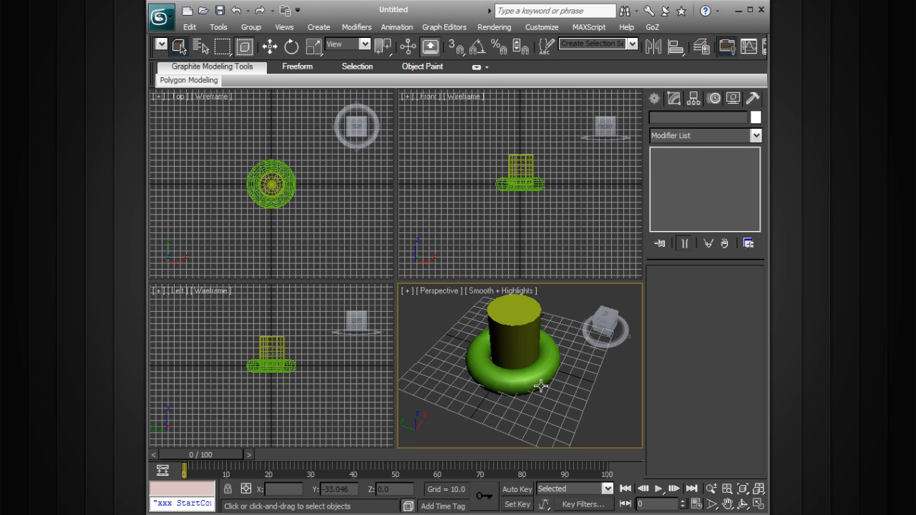
- Delete the torus and the cylinder from the scene
click(533, 379)
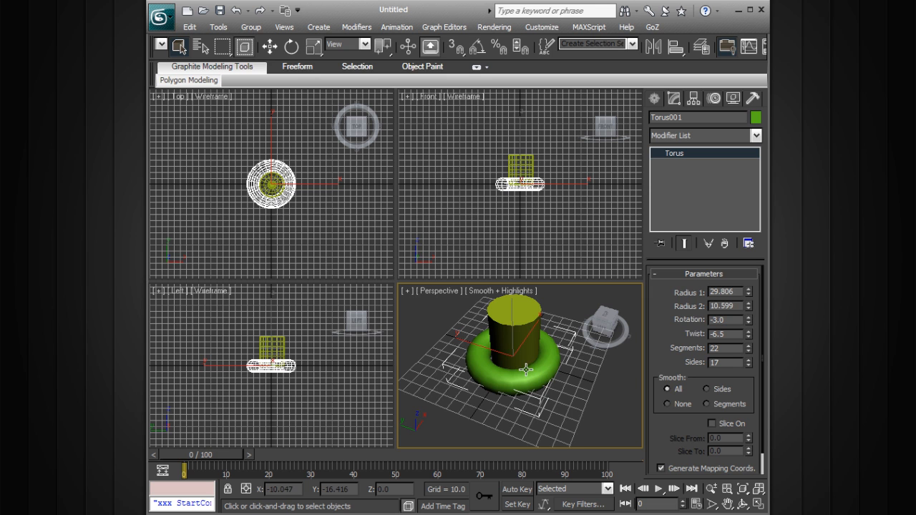
key(Delete)
click(520, 357)
key(Delete)
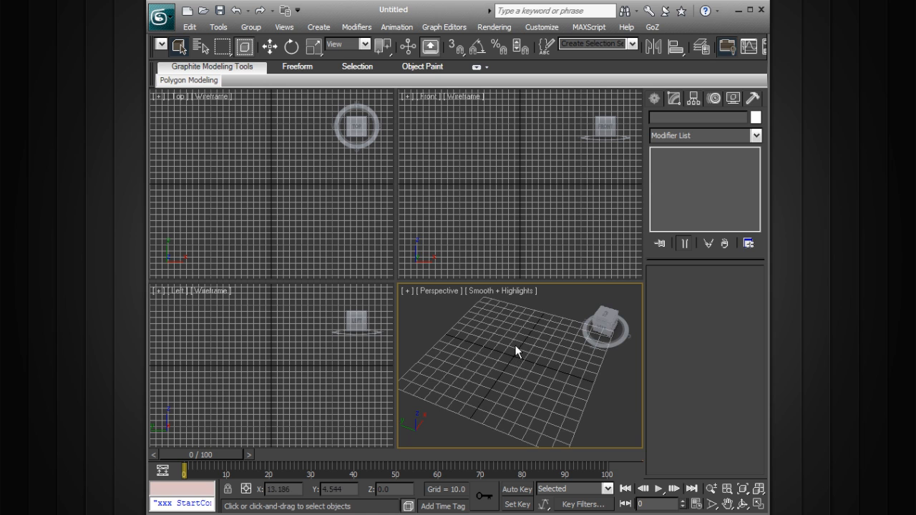
- Create a torus at the origin by numeric entry, with a major radius of 10 and a minor radius of 7
click(655, 100)
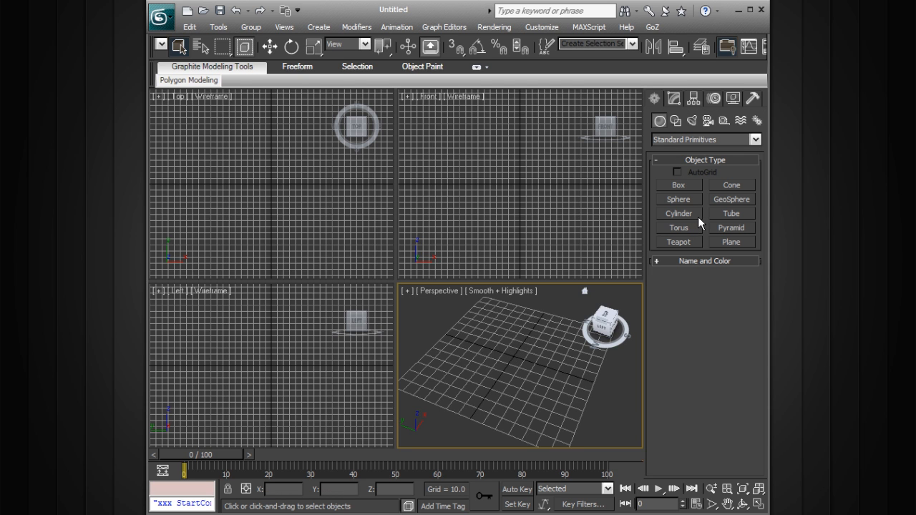
click(680, 228)
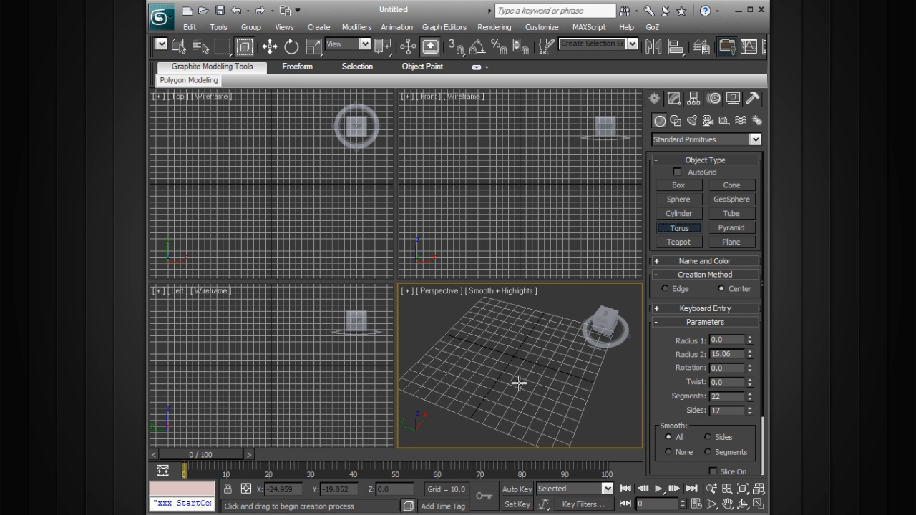
click(721, 308)
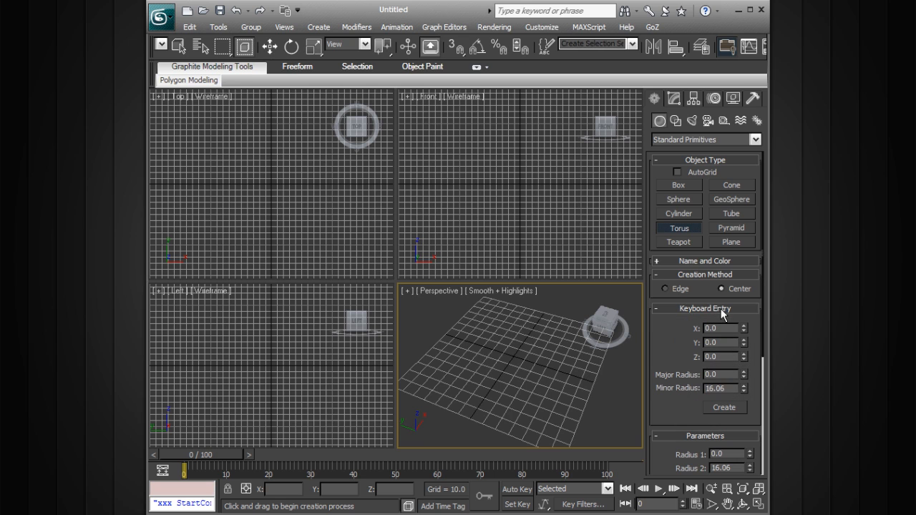
double_click(732, 374)
text(1)
text(10)
key(Return)
double_click(727, 388)
text(7)
click(734, 408)
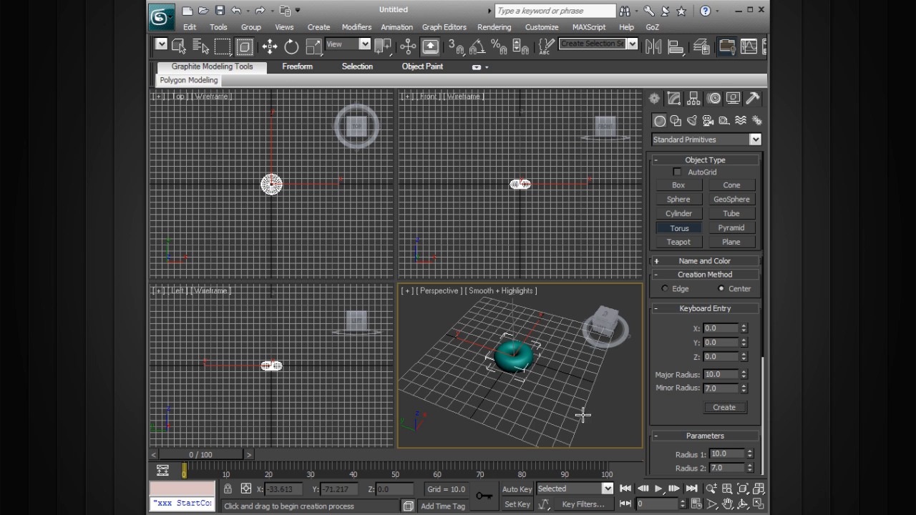
right_click(571, 365)
- Modify the new torus, setting Radius 1 to 14.9 and Radius 2 to 5.67
mouse_move(543, 376)
alt+middle_down()
mouse_move(501, 395)
mouse_move(502, 381)
mouse_move(549, 375)
alt+middle_up()
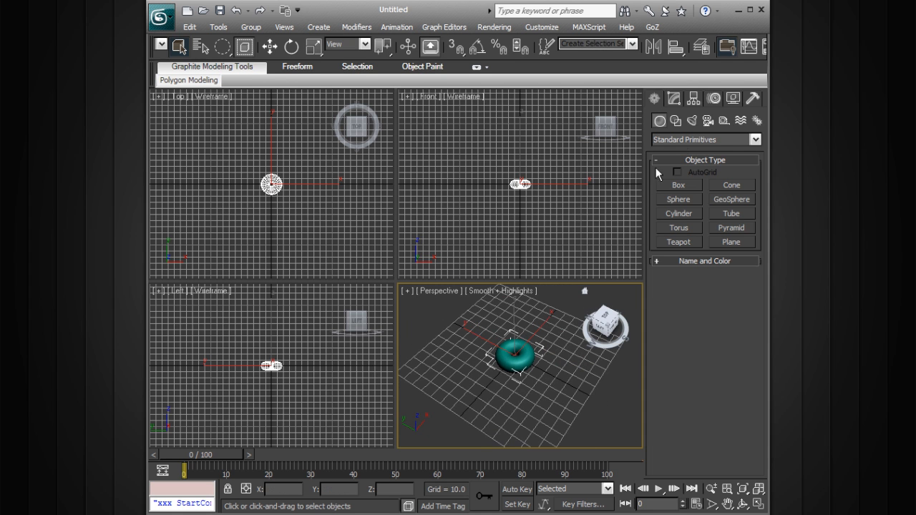
click(673, 98)
drag(748, 292, 749, 326)
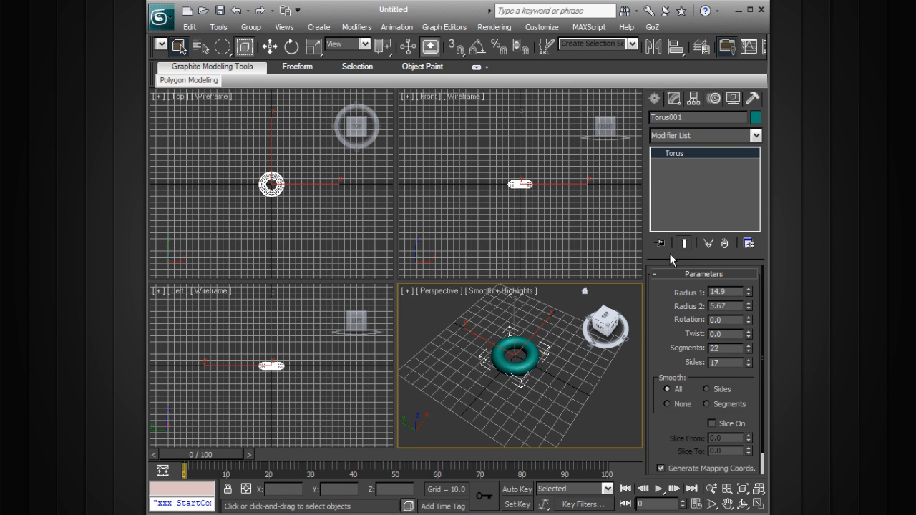
right_click(593, 365)
key(Escape)
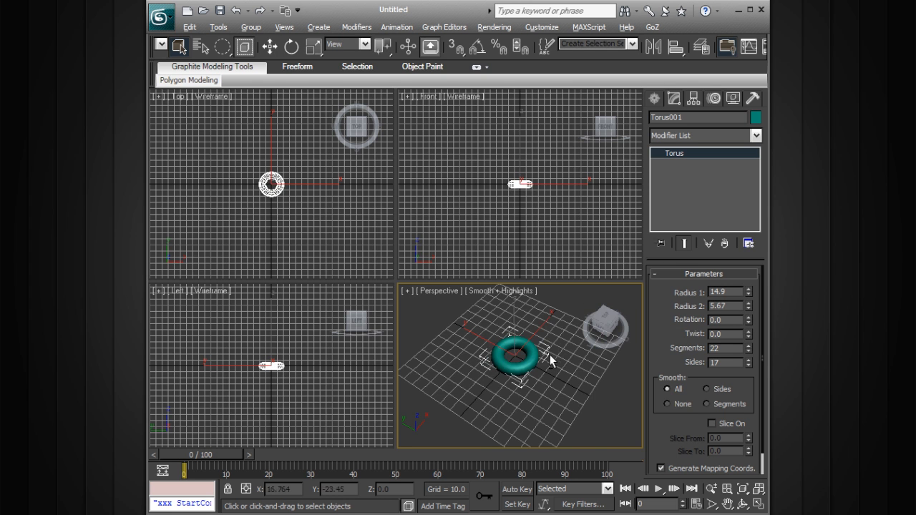
click(656, 102)
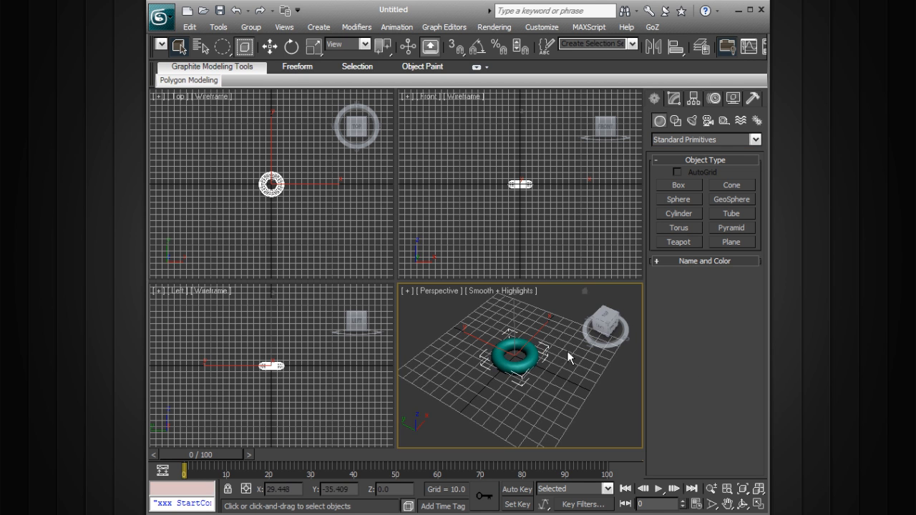
click(679, 228)
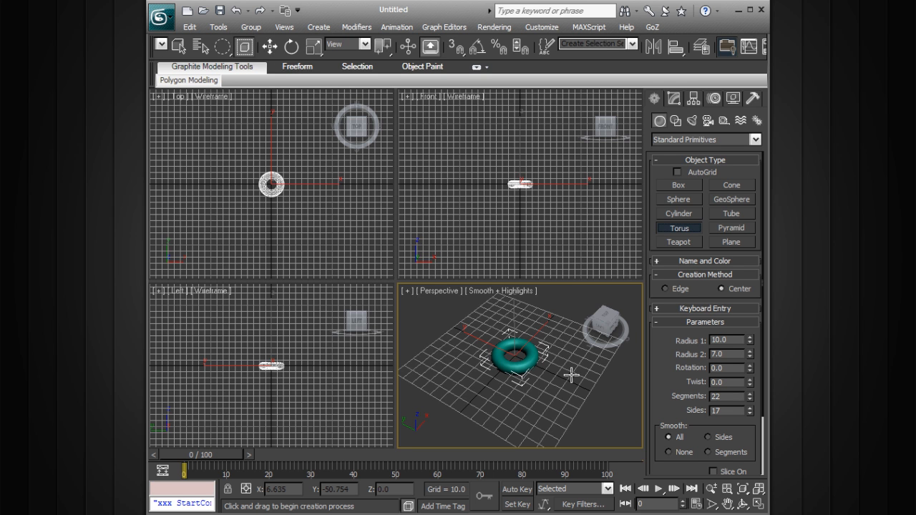
click(709, 309)
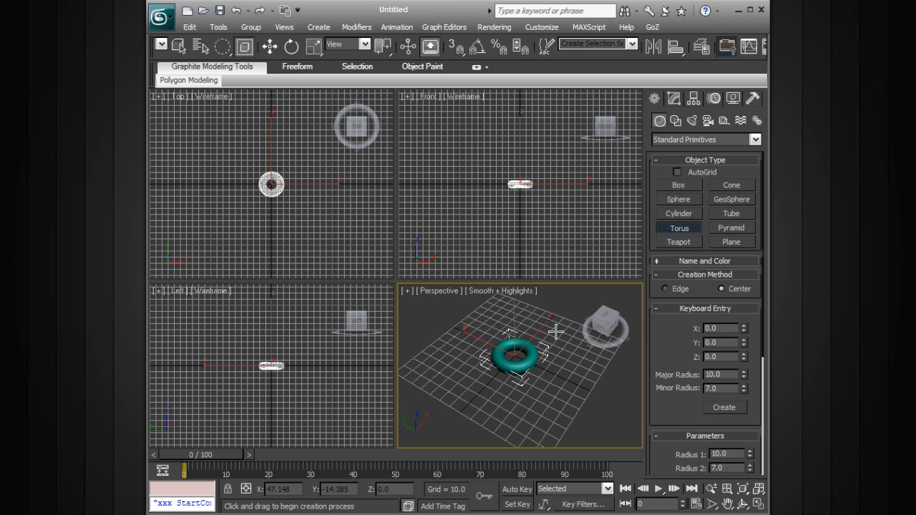
right_click(521, 344)
right_click(521, 350)
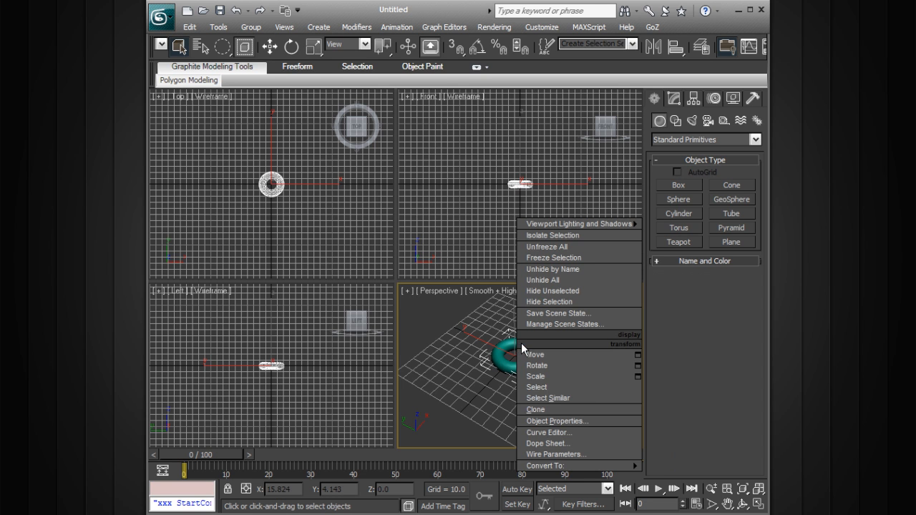
key(Escape)
right_click(569, 304)
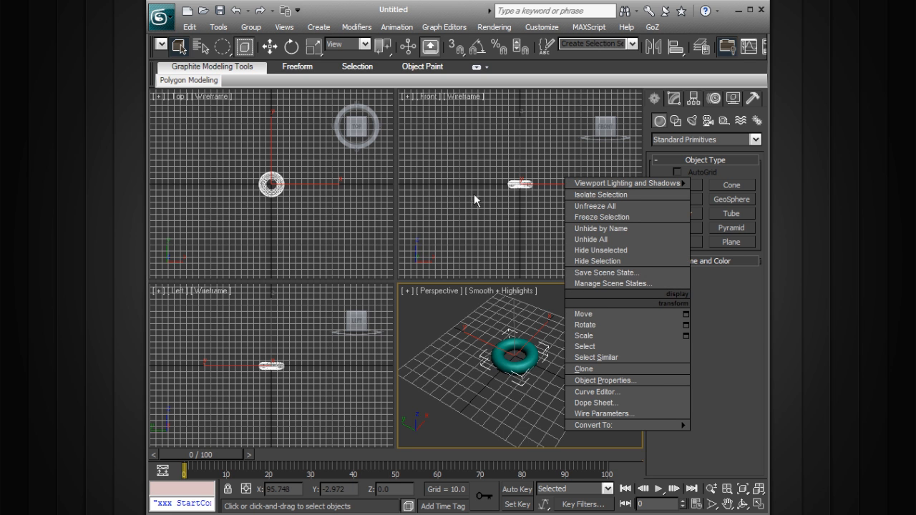
click(454, 371)
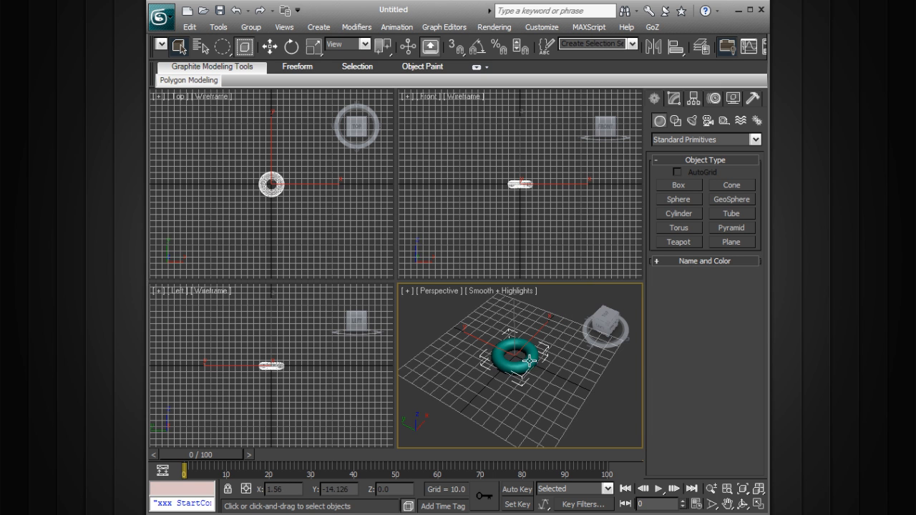
right_click(588, 292)
right_click(545, 307)
right_click(555, 305)
right_click(443, 314)
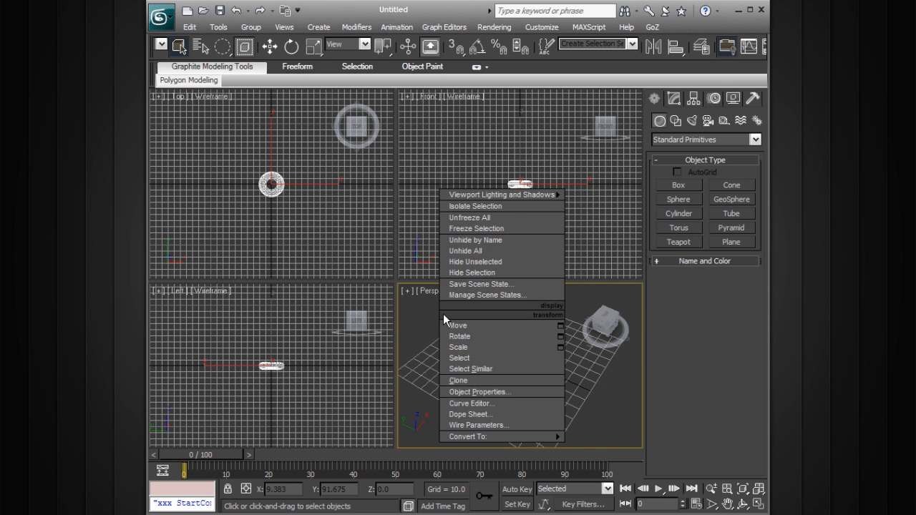
click(598, 402)
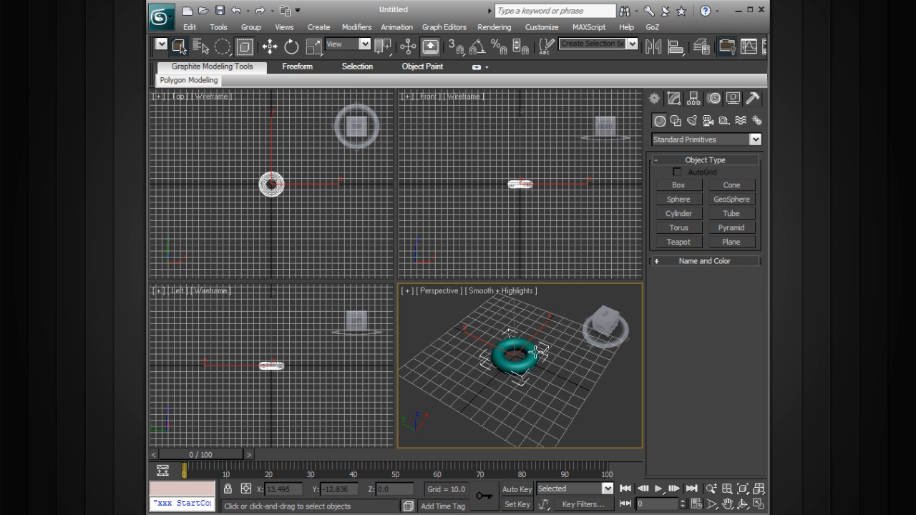
- Modify the torus, setting Radius 1 to 16.39, Radius 2 to 6.237, and rotation and twist to 0
key(ctrl+shift+z)
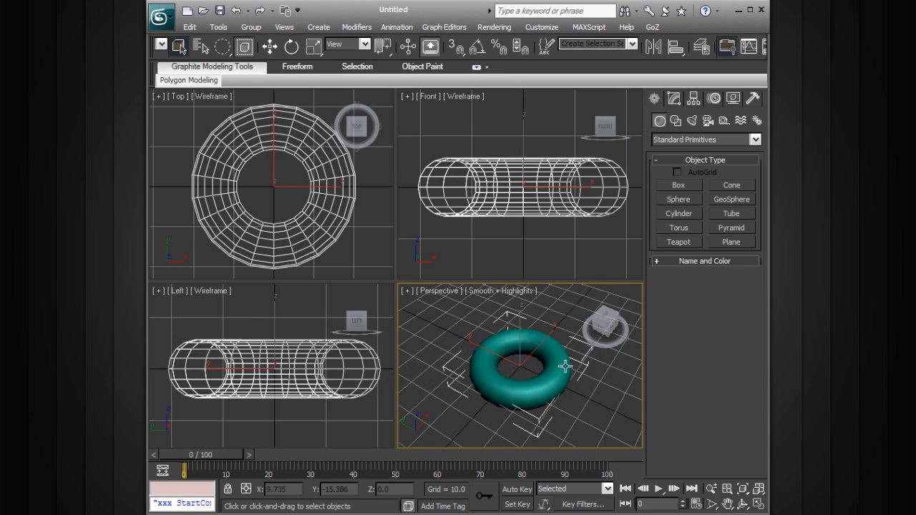
key(alt)
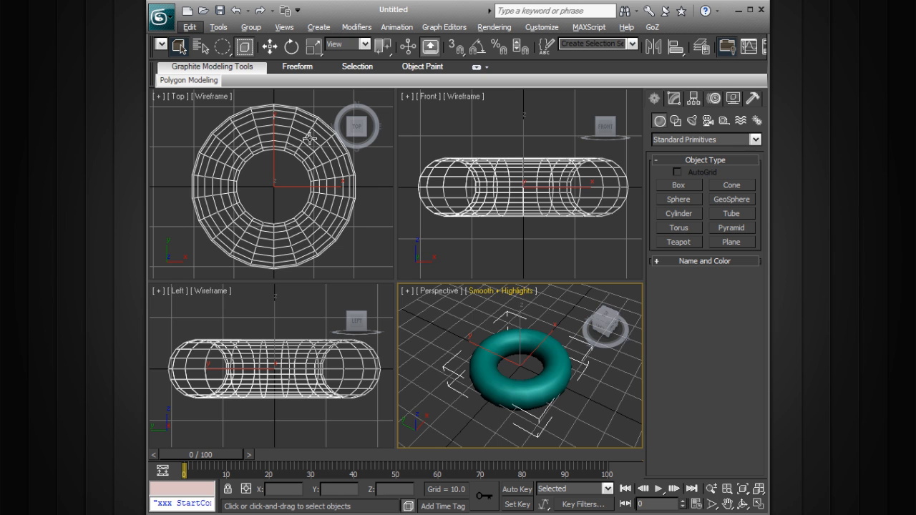
click(676, 105)
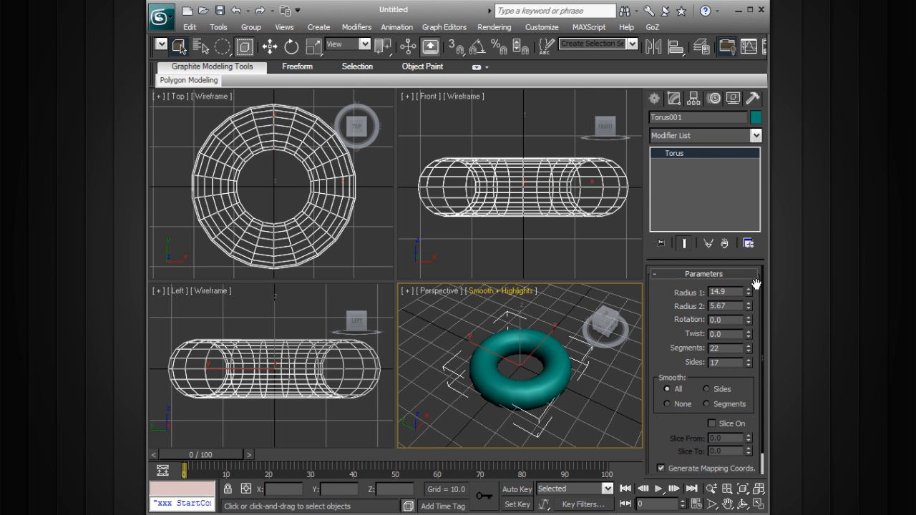
drag(748, 293, 681, 331)
text(0)
key(Return)
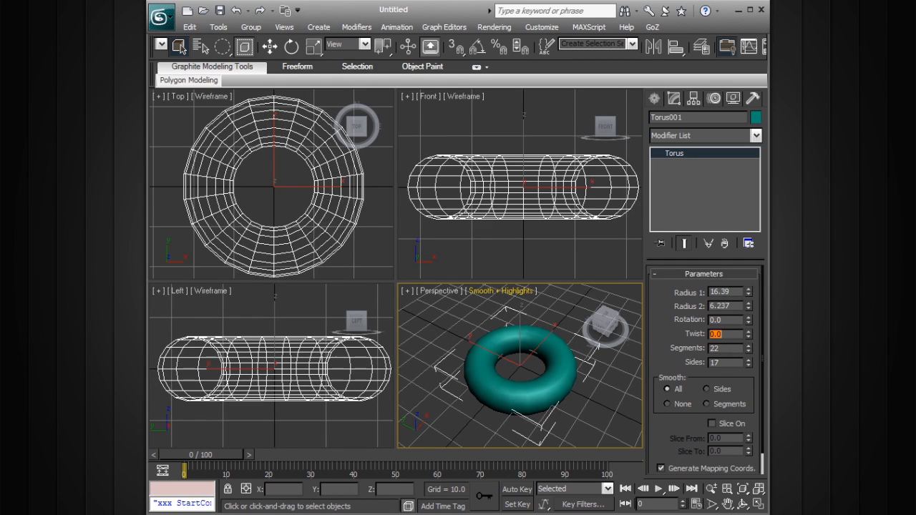
- Reduce the torus to 6 segments and 10 sides
drag(746, 351, 743, 453)
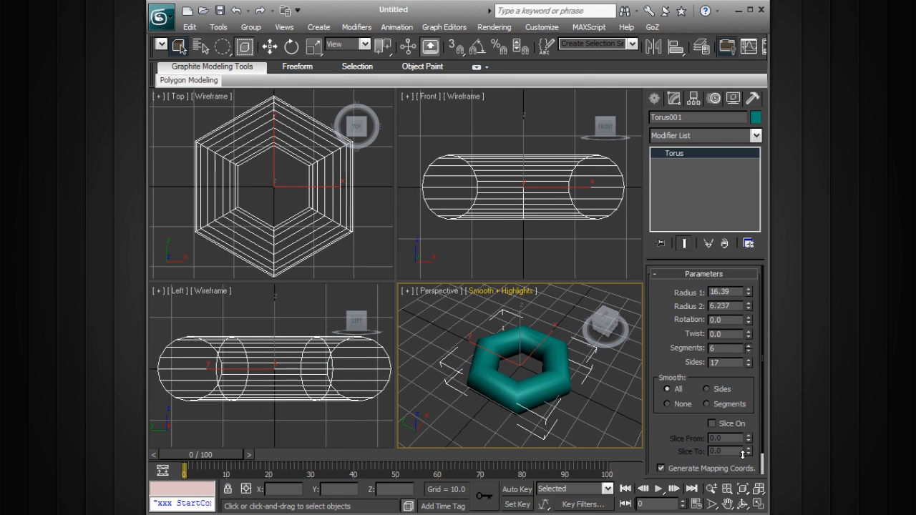
drag(749, 363, 750, 408)
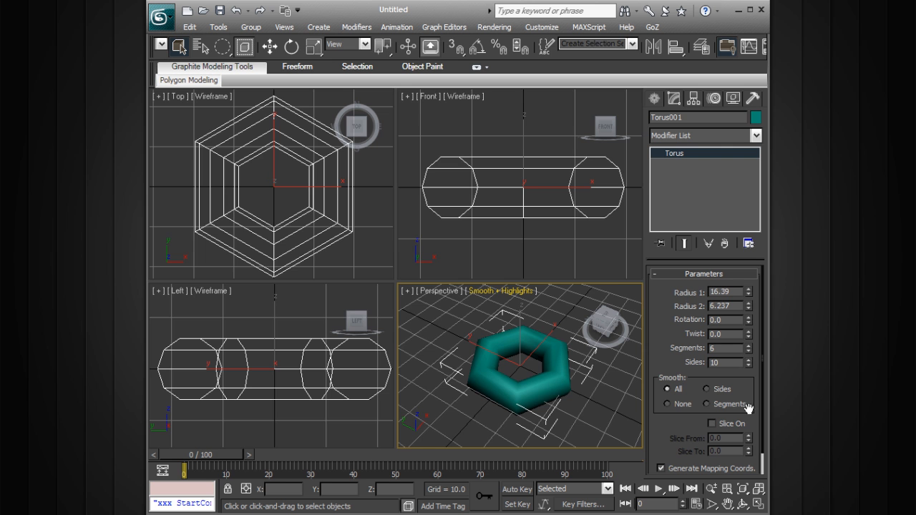
- Set the torus to 33 segments and 18 sides, with Radius 1 17.046, Radius 2 6.736 and rotation -3
drag(749, 360, 739, 190)
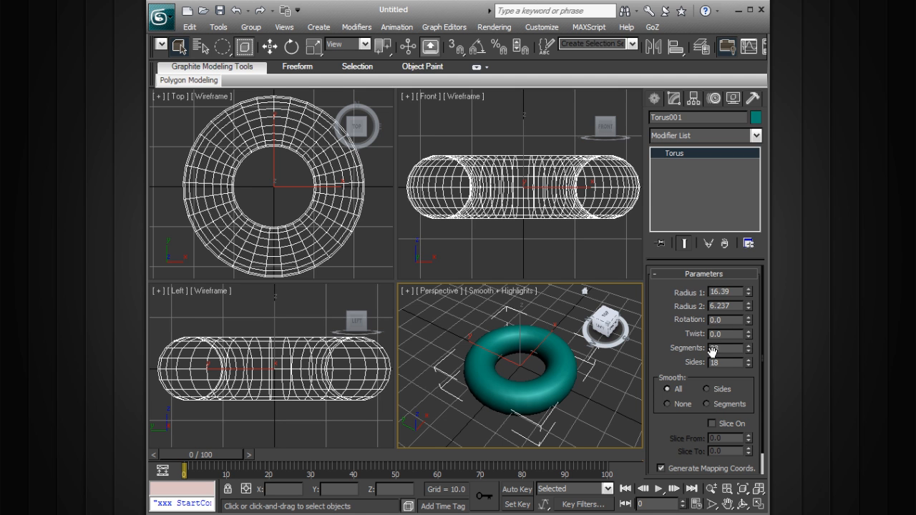
drag(749, 294, 747, 320)
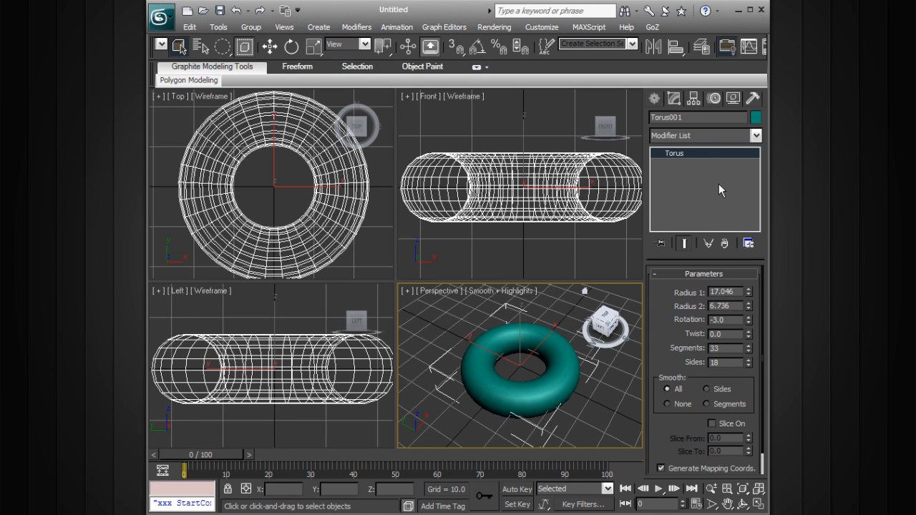
- Create a sphere with a radius of about 10.9 at the centre of the torus in the perspective view
click(654, 99)
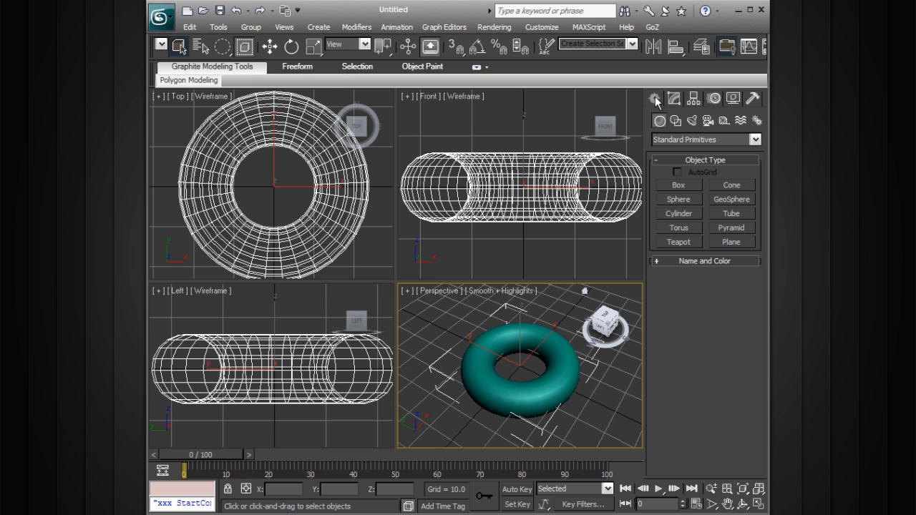
click(679, 200)
drag(522, 364, 604, 362)
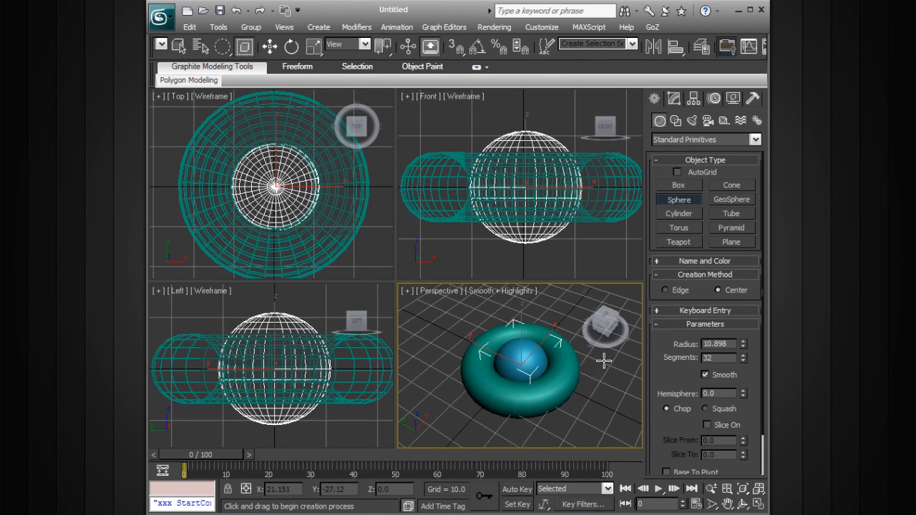
- Open the numeric entry settings for creating a sphere
click(723, 312)
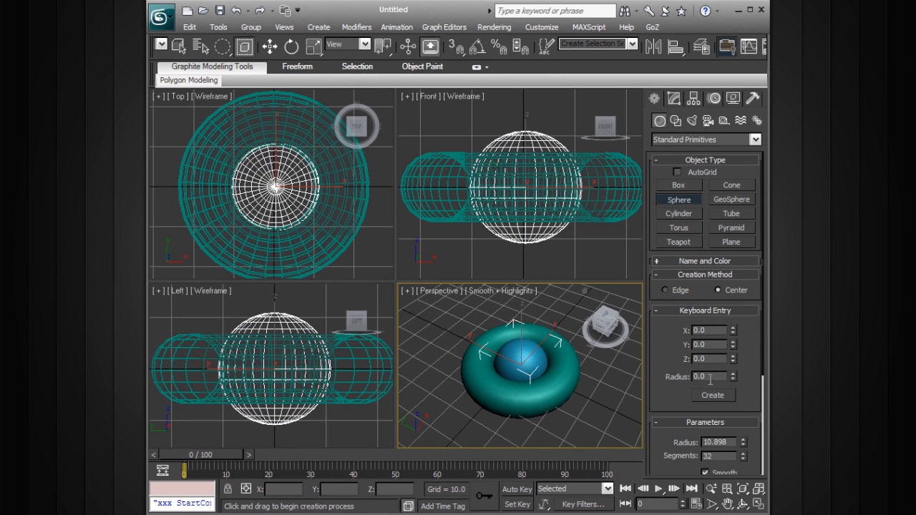